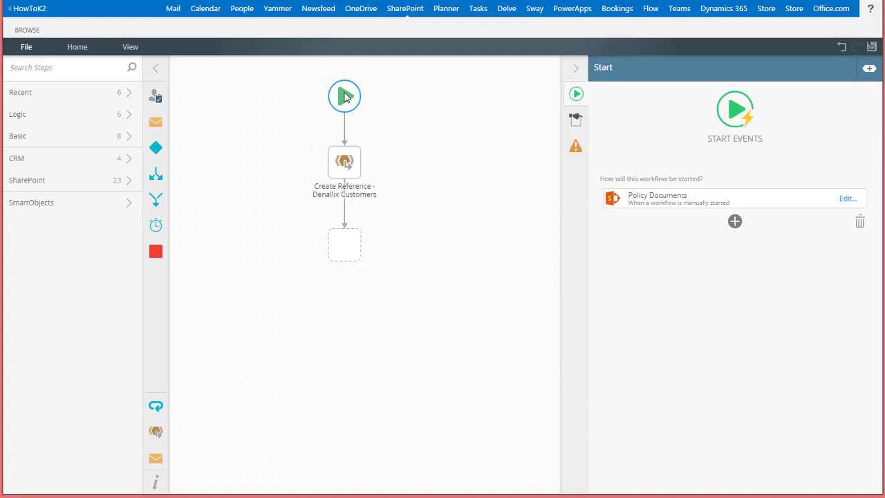
Review the settings of the Create Reference - Denallix Customers step, from its SmartObject and method down to the fill reference.
click(350, 165)
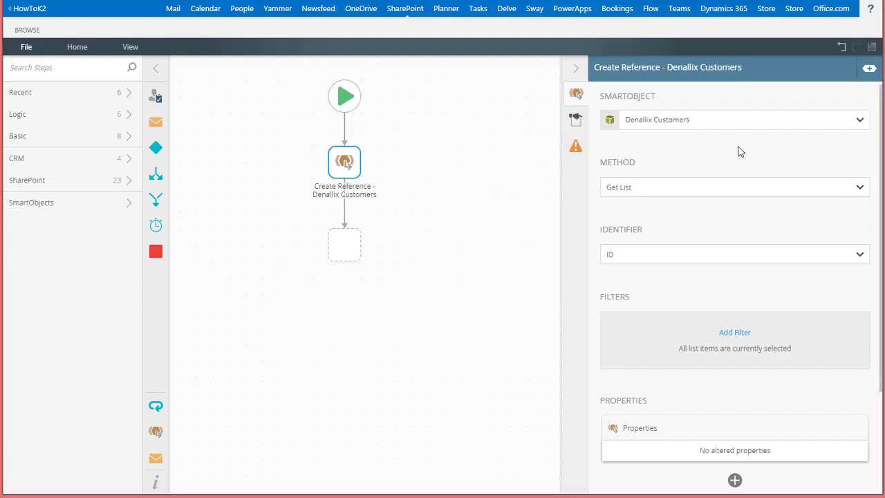
scroll(738, 152, down, 1)
scroll(739, 151, down, 3)
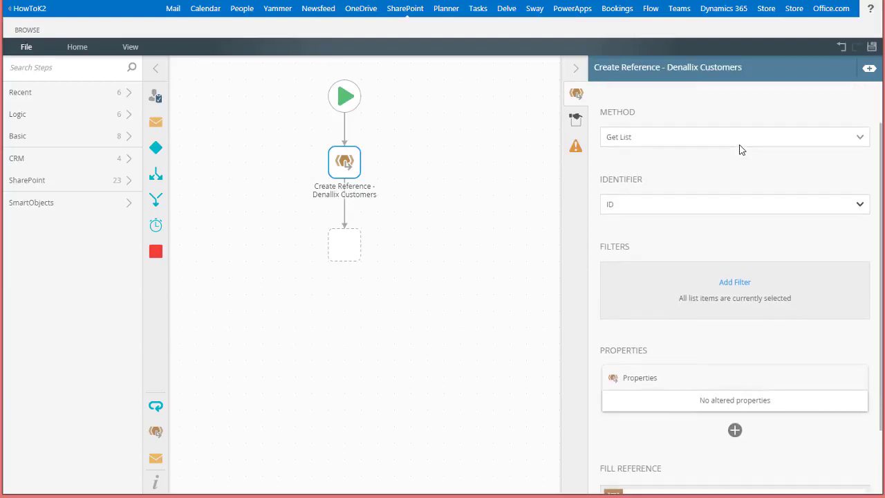
scroll(742, 150, down, 1)
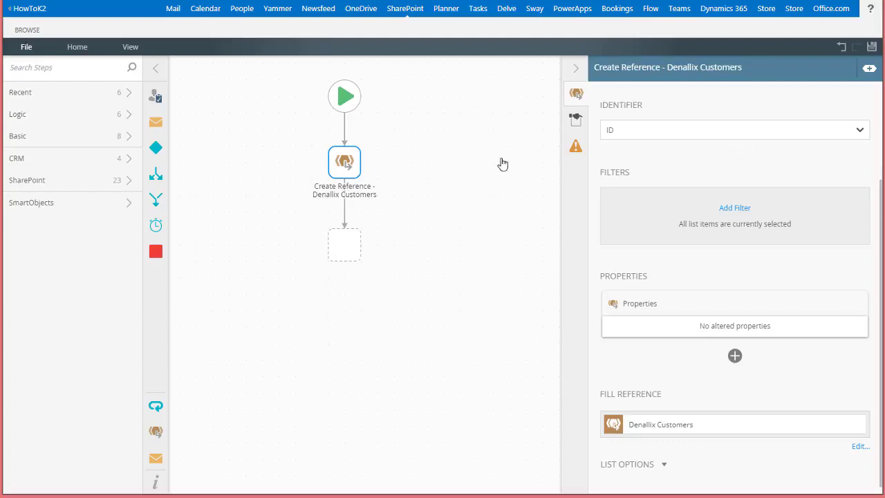
Add a Loop step after the Create Reference step and have it loop through the Denallix Customers reference.
click(39, 120)
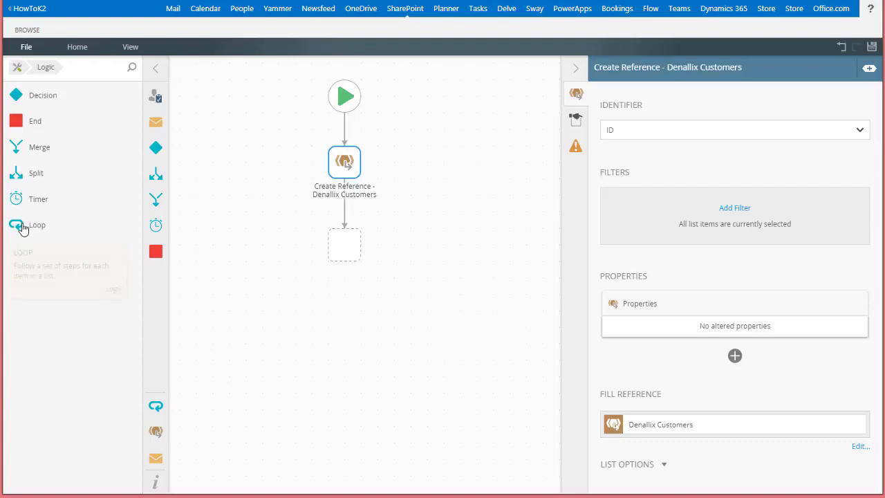
drag(18, 225, 357, 243)
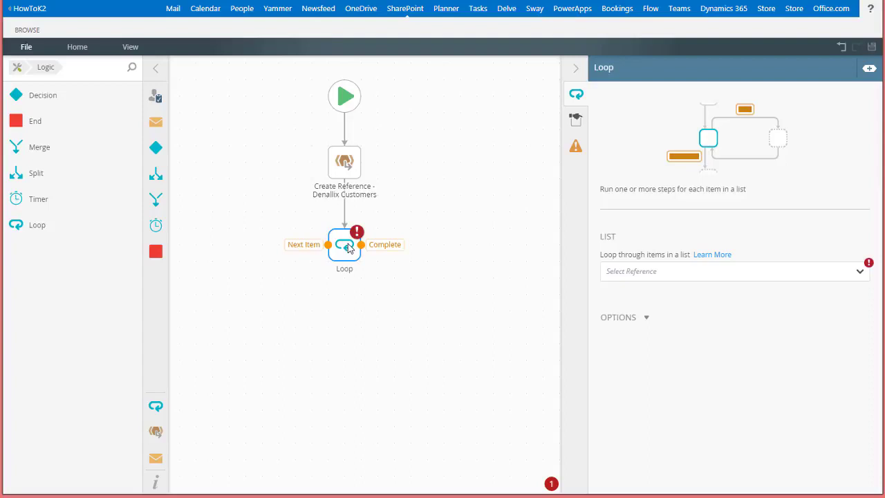
click(860, 272)
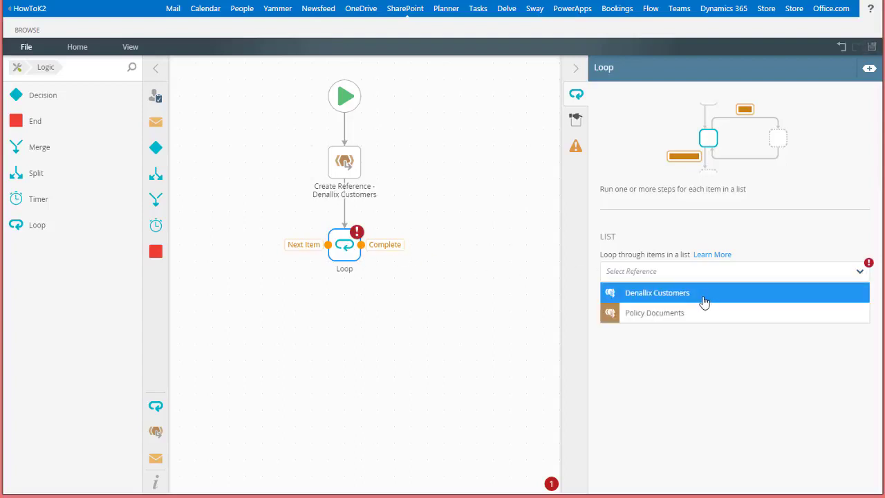
click(703, 300)
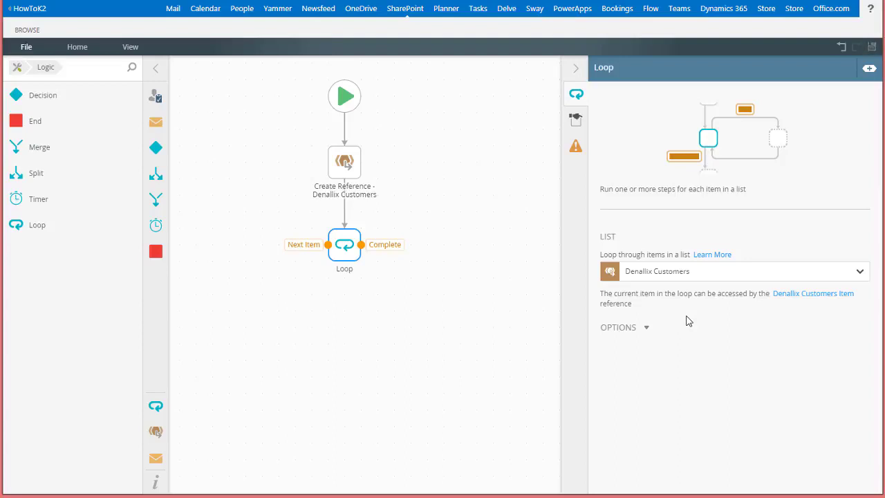
Rename the loop's list item reference to "Denallix Customers List Item" in the loop options.
click(644, 333)
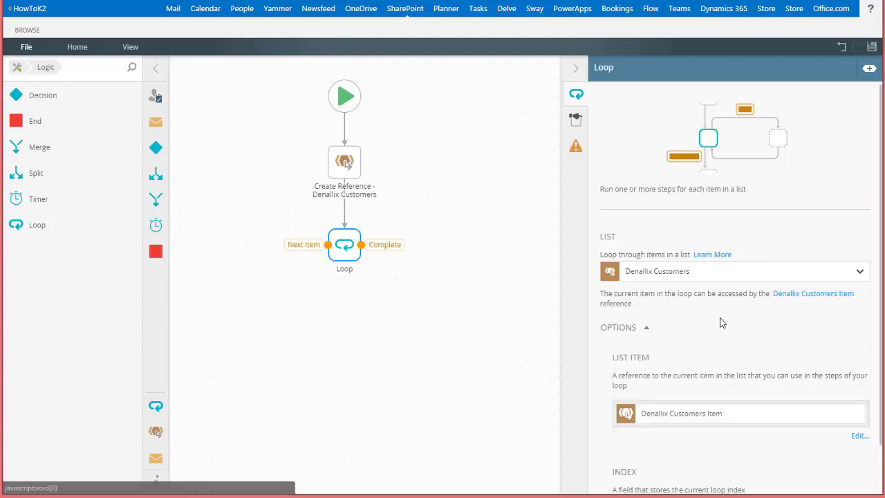
scroll(719, 322, down, 1)
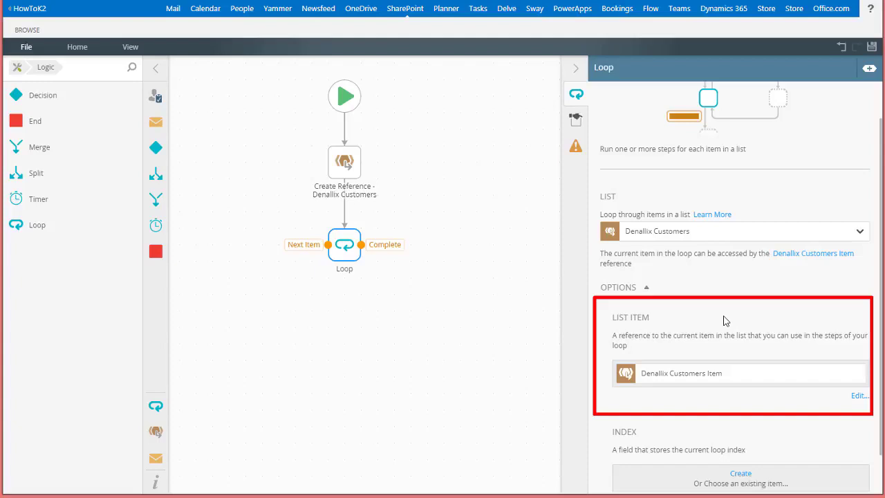
click(706, 374)
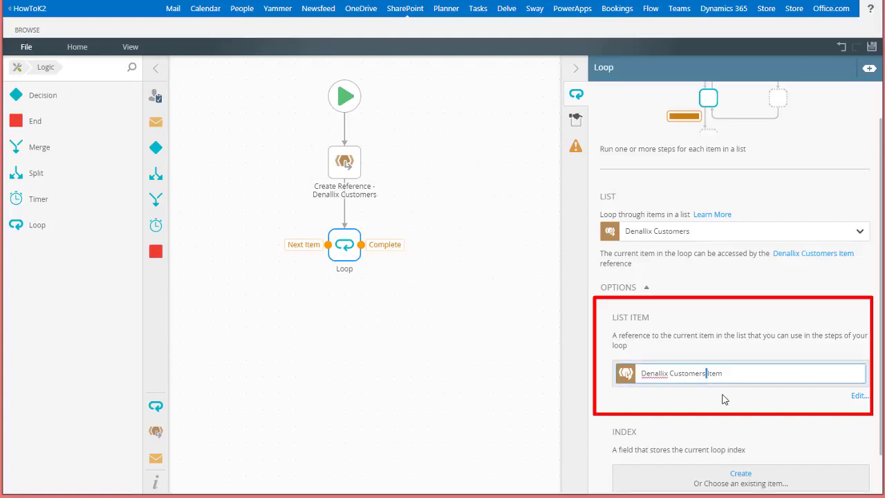
text(List)
click(787, 349)
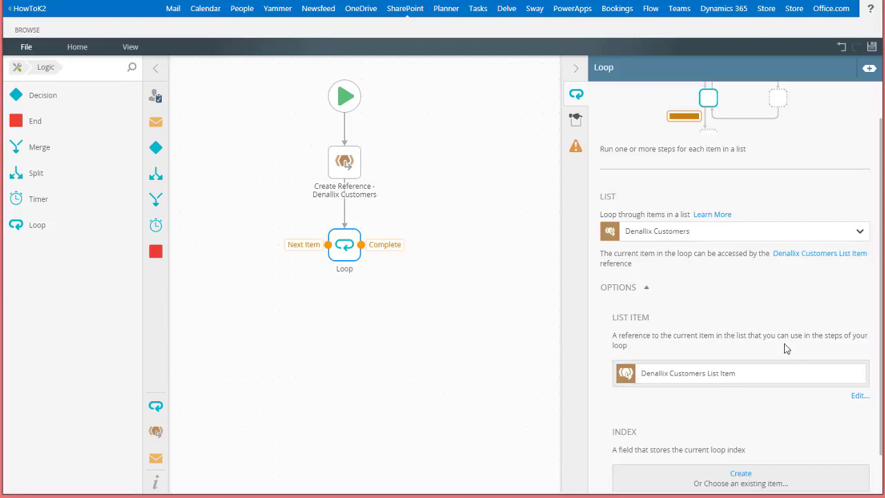
Place a Send Email step below the Loop step and connect the loop's Next Item outcome to it.
drag(151, 127, 277, 310)
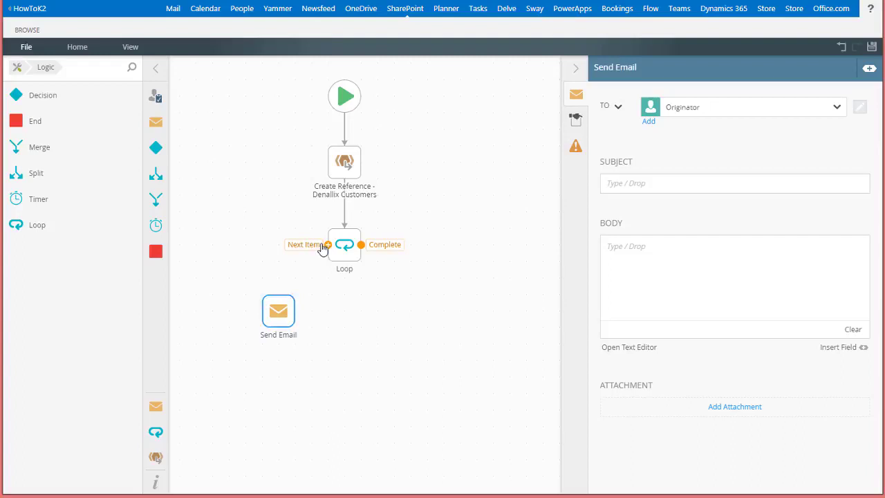
drag(322, 247, 278, 293)
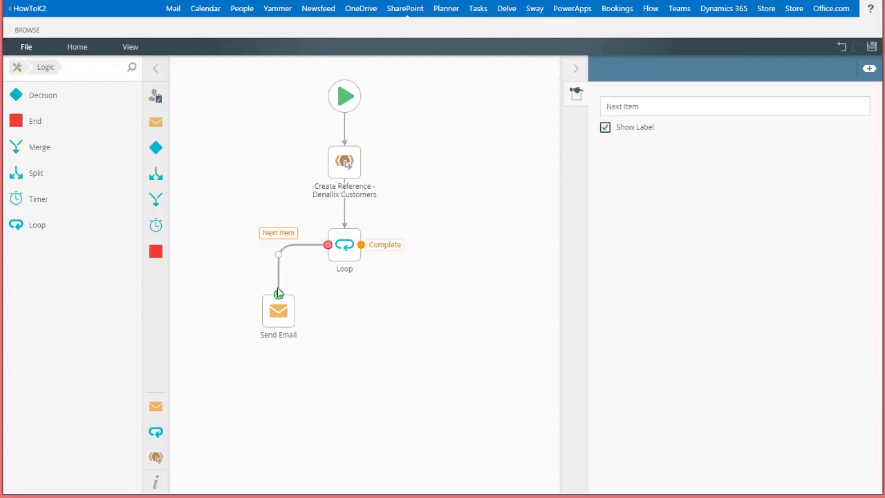
Enter email subject "Please review the linked Terms of Service agreement for Denallix" and body "Hello ," / "See link to the Denallix Terms of Service agreement.".
click(288, 319)
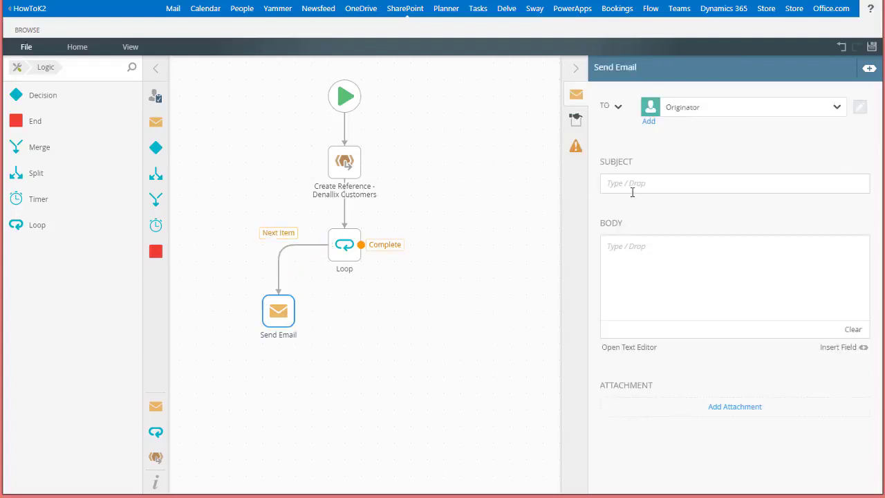
click(637, 188)
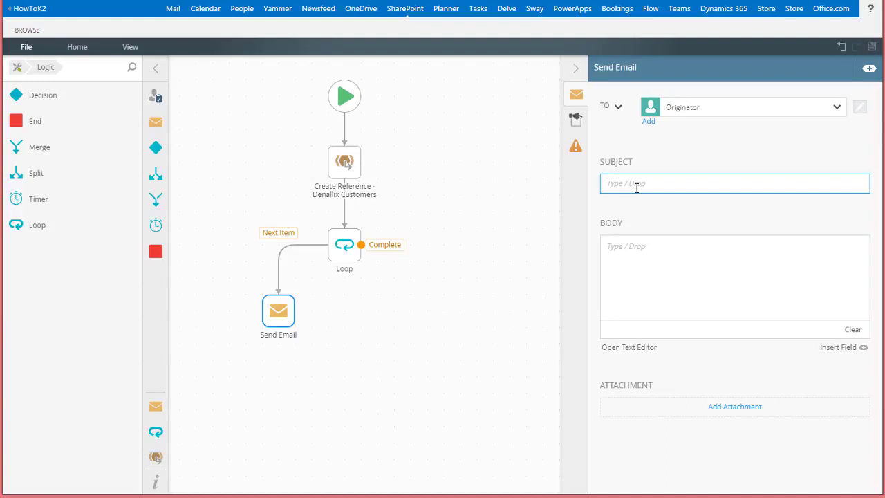
text(Please review the linked Terms of Service agreement for Denallix)
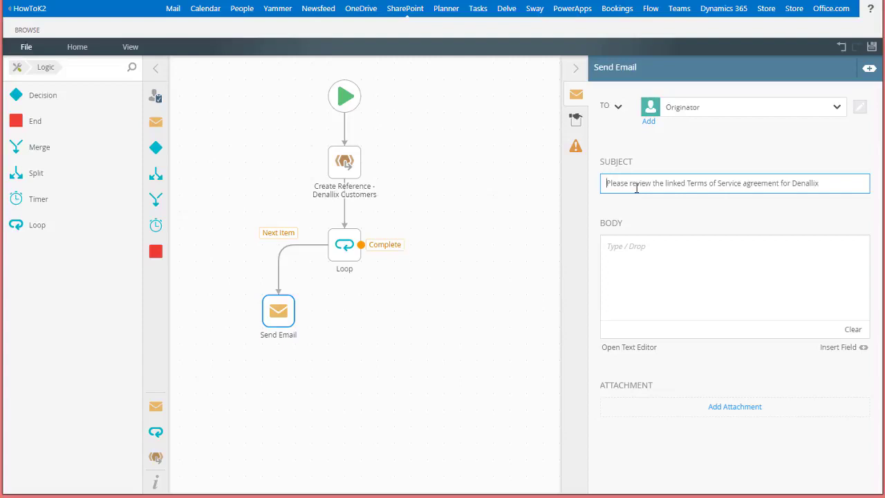
click(686, 251)
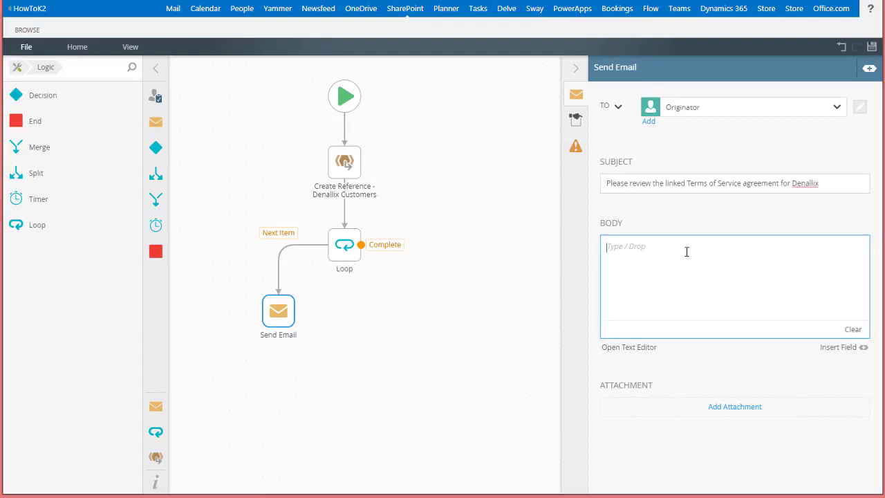
text(Hello ,  See link to the Denallix Terms of Service agreement.)
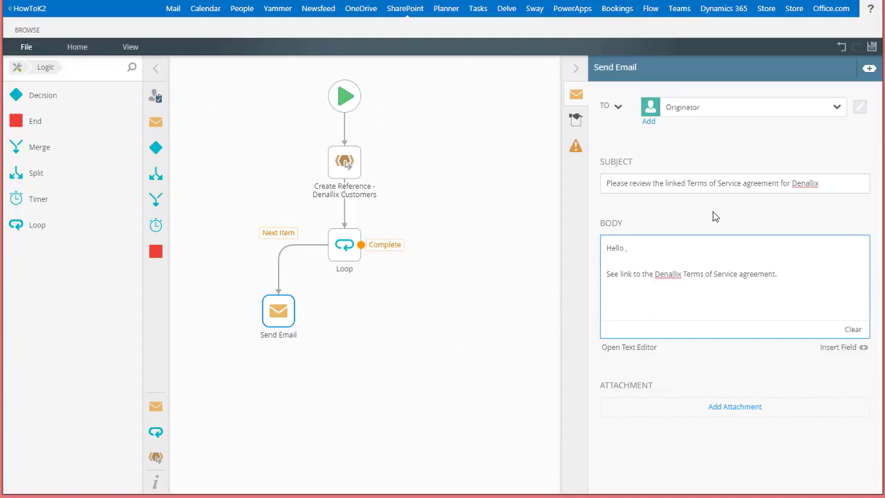
Insert the First Name field of the Denallix Customers List Item reference after "Hello" in the email body.
click(873, 77)
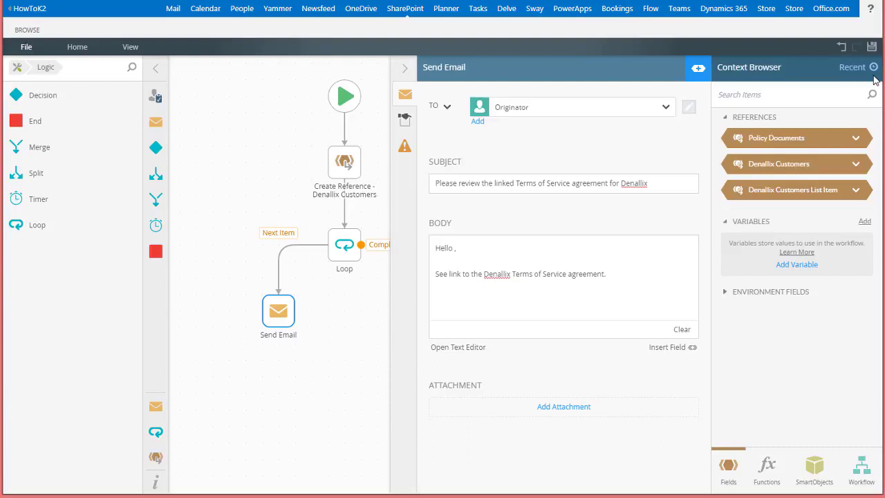
click(857, 194)
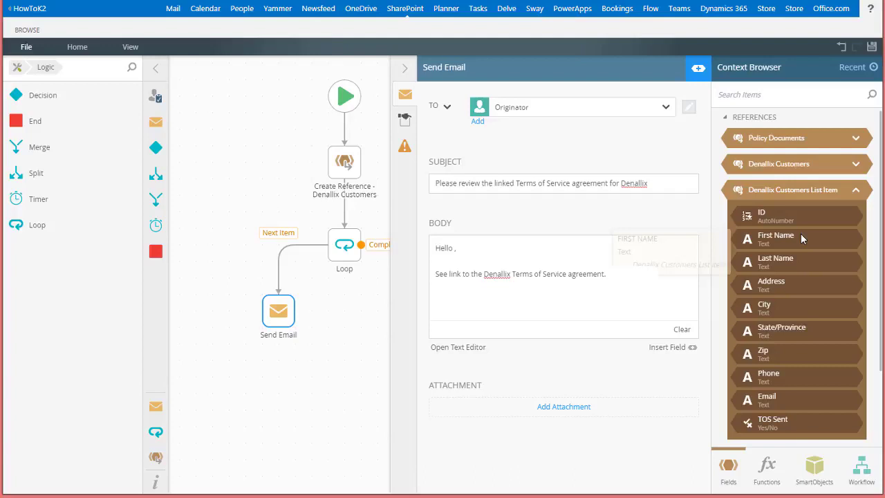
drag(801, 238, 455, 248)
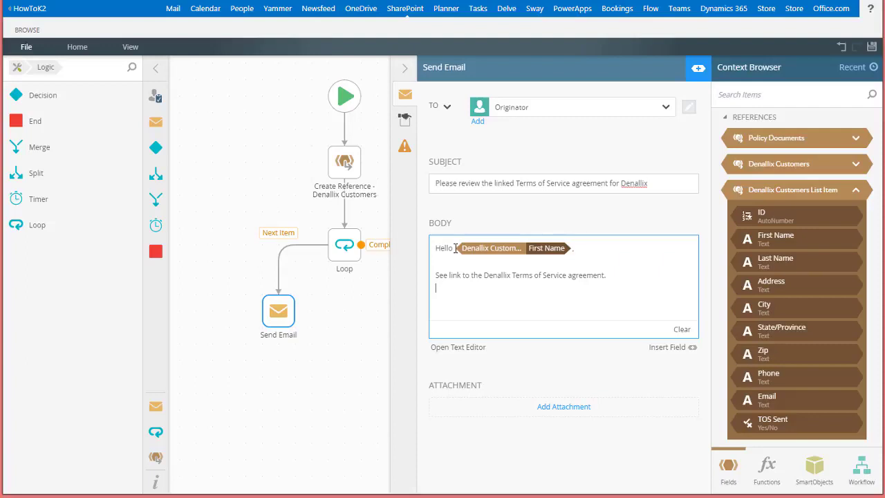
Replace the Originator recipient of the email with the Email field of the Denallix Customers List Item reference.
click(689, 107)
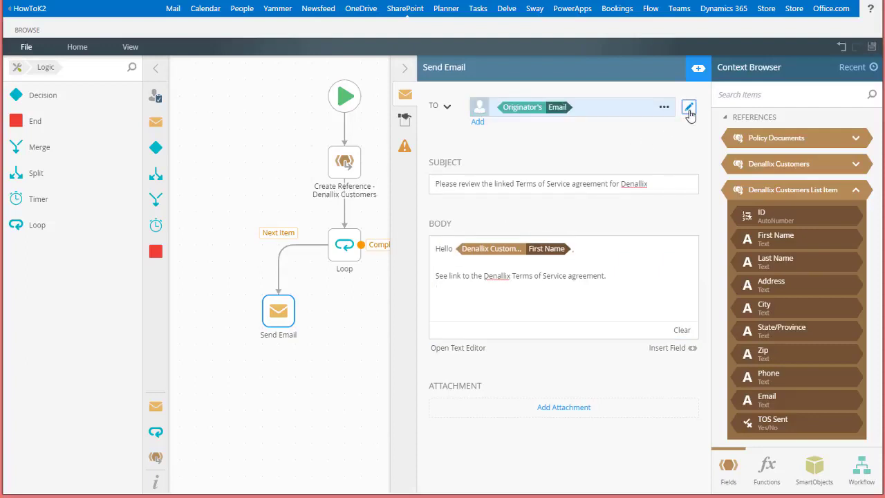
click(628, 111)
key(BackSpace)
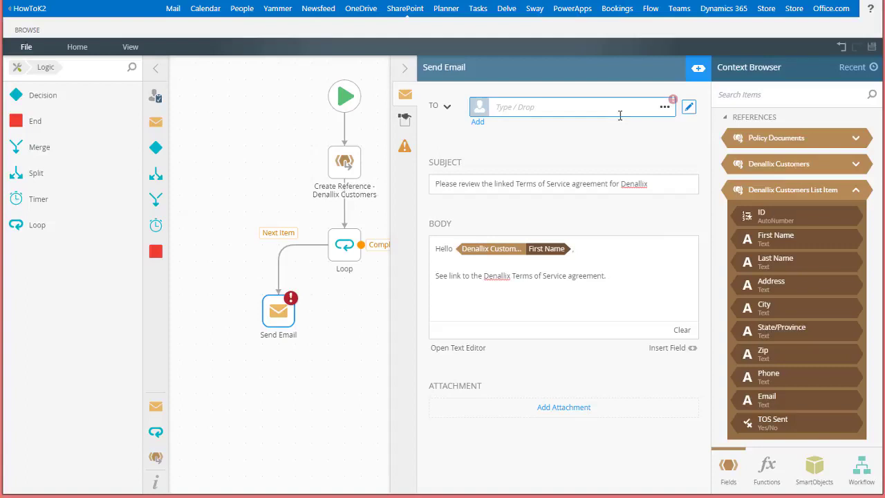
drag(773, 399, 507, 115)
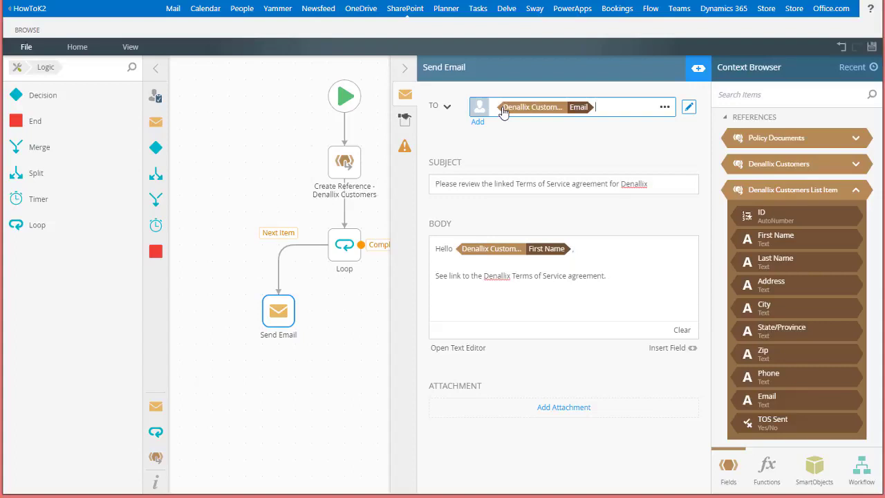
Insert the Link to Item field of the Policy Documents reference below the agreement sentence in the body, and close the Context Browser.
click(775, 139)
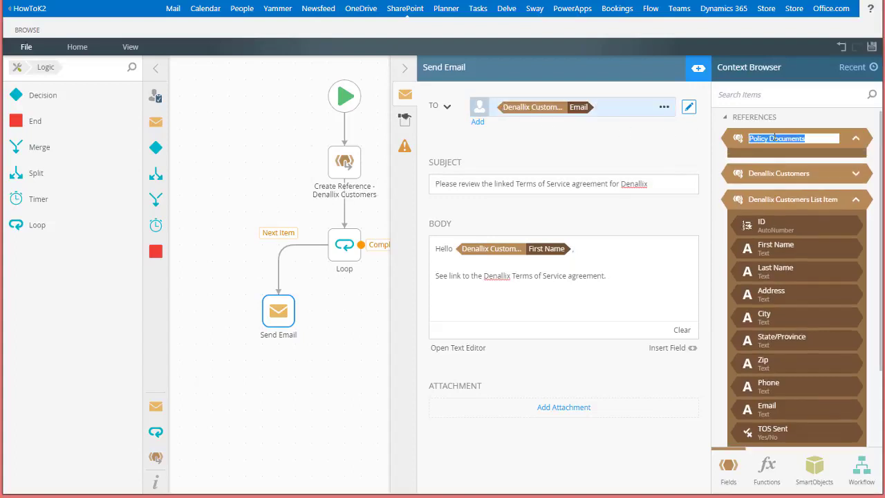
click(855, 139)
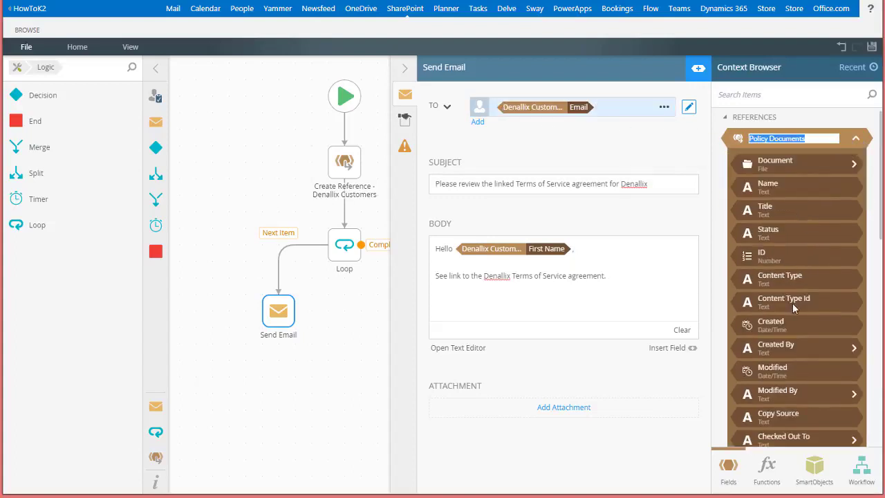
scroll(792, 349, down, 3)
scroll(783, 362, down, 2)
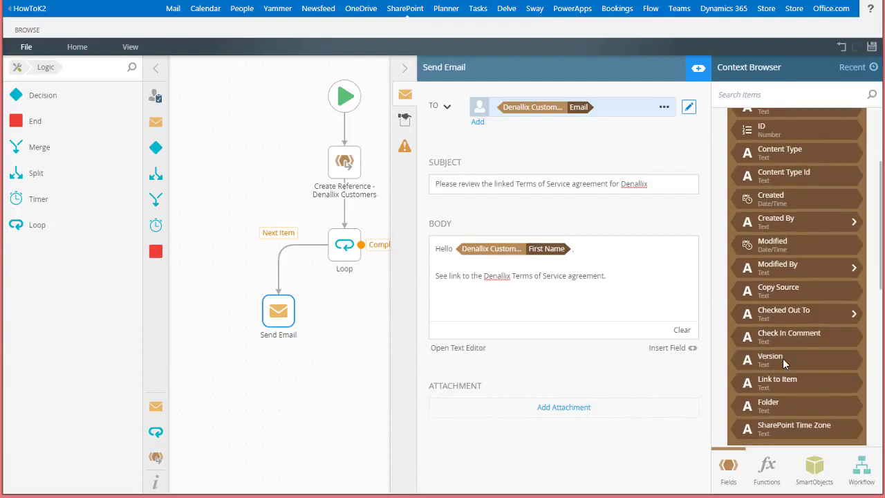
drag(789, 356, 504, 300)
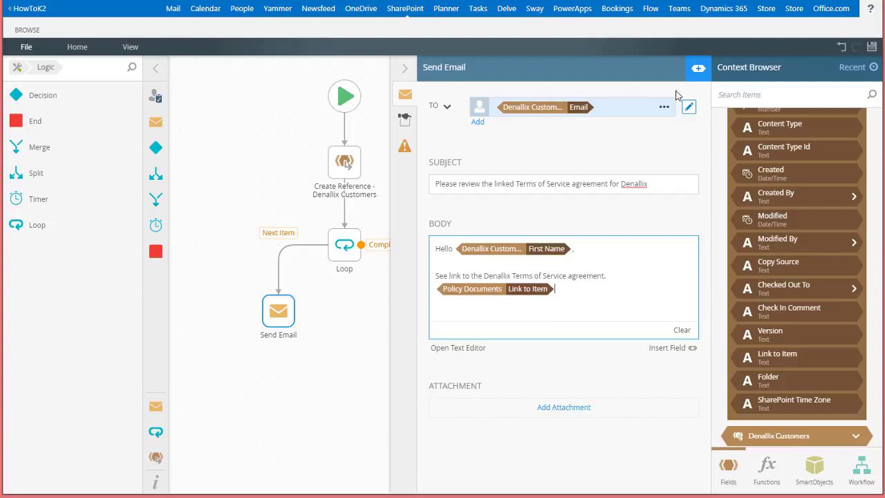
click(700, 69)
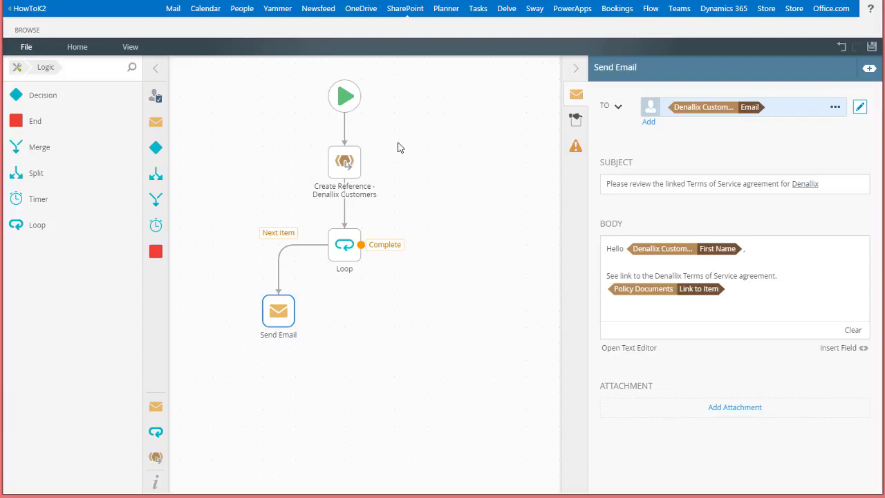
Add the Denallix Customers SmartObject from the K2Learning category below Send Email, connect Send Email to it, and open its configuration.
click(17, 67)
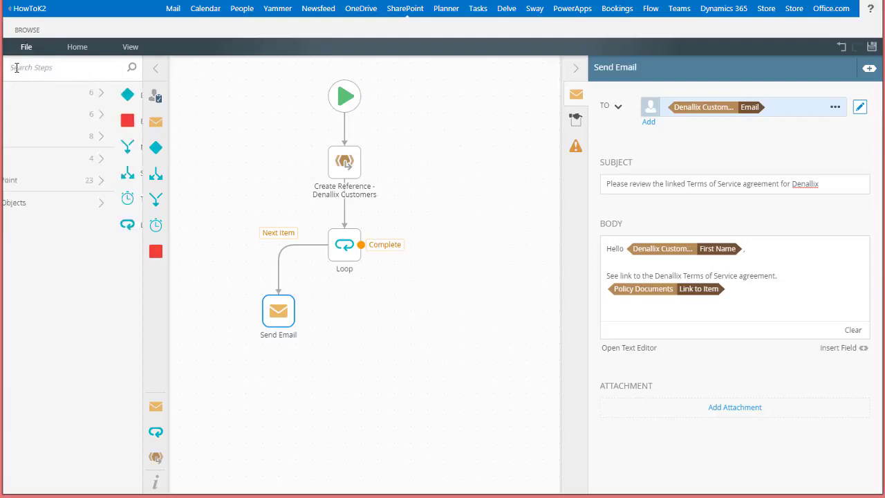
click(47, 206)
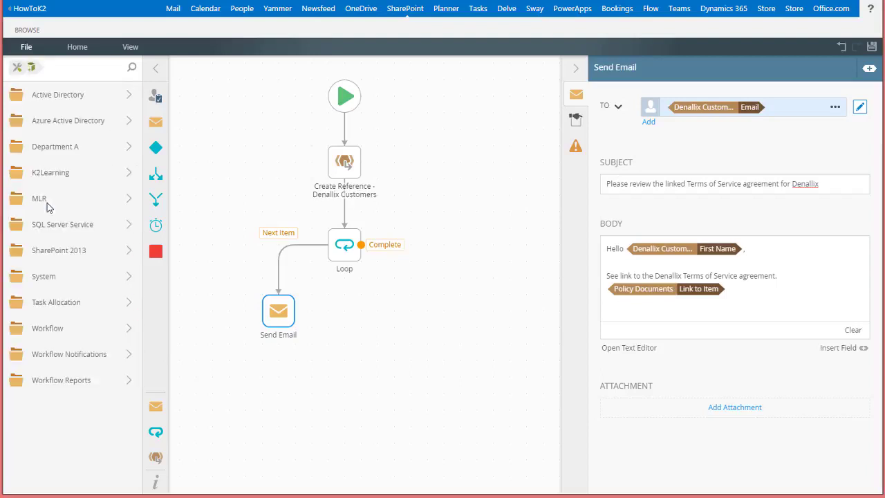
click(107, 178)
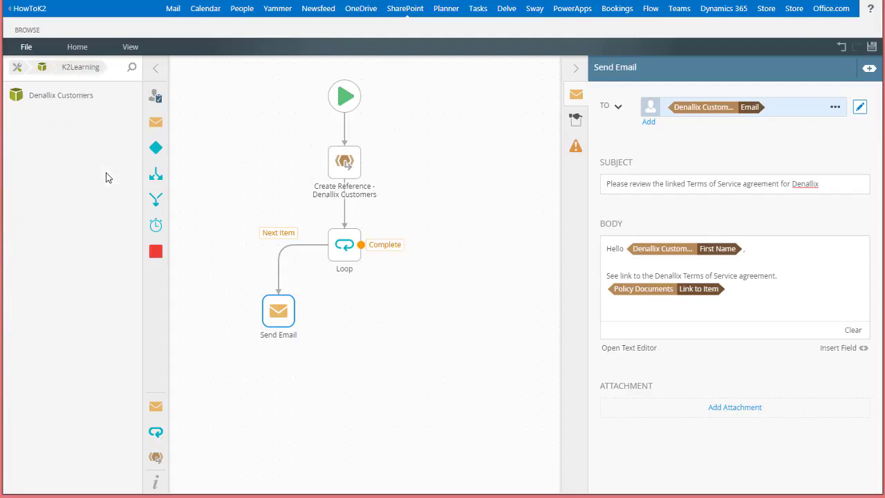
drag(50, 106, 281, 391)
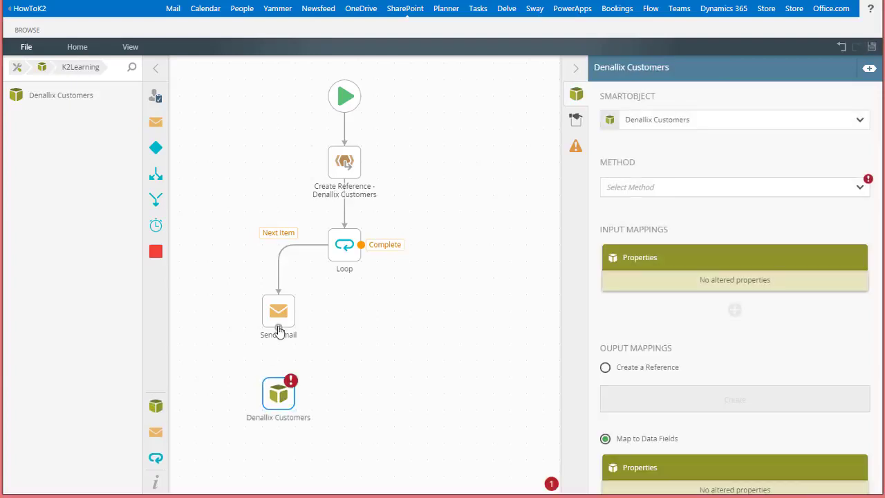
drag(281, 330, 278, 392)
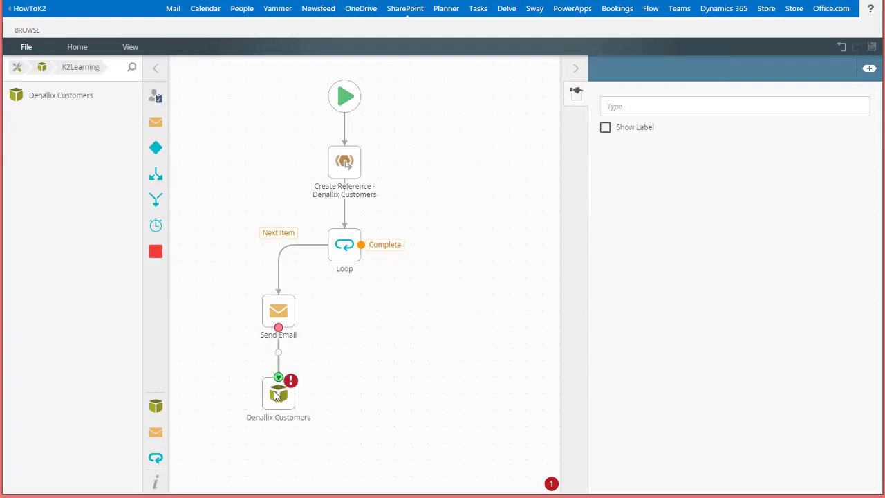
click(276, 395)
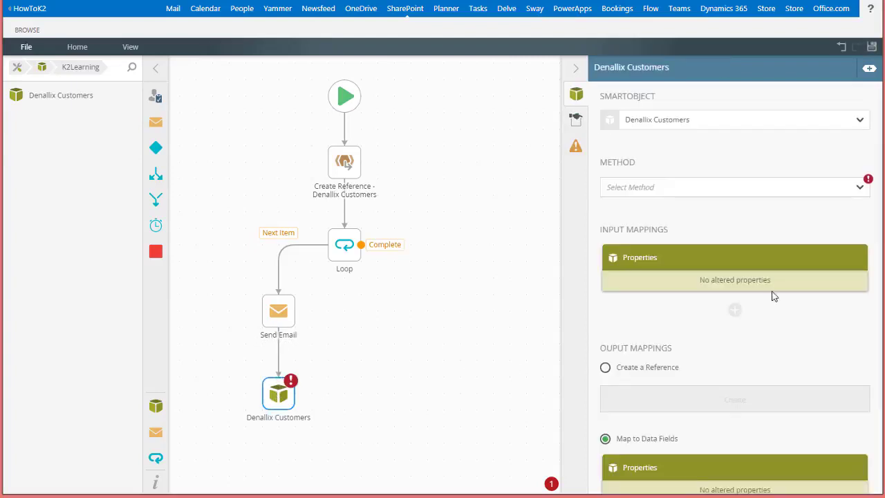
Set the Denallix Customers SmartObject method to Save and add ID and TOS Sent as its input mapping properties.
click(862, 189)
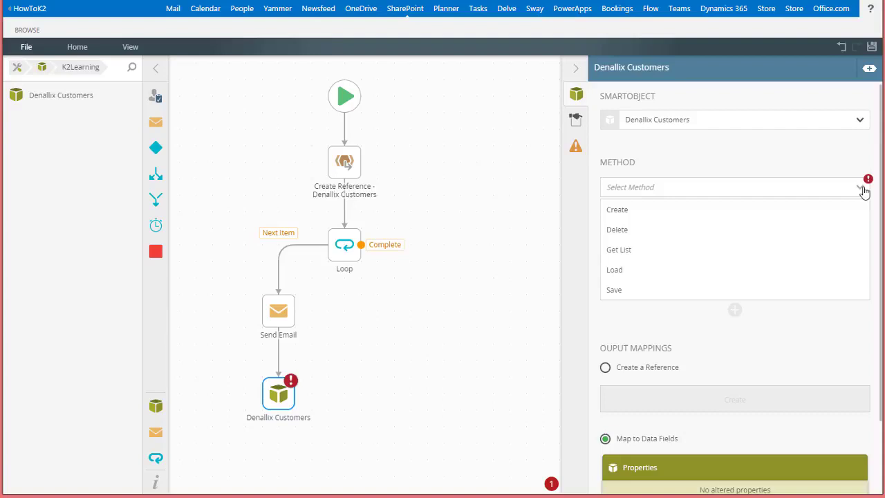
click(631, 290)
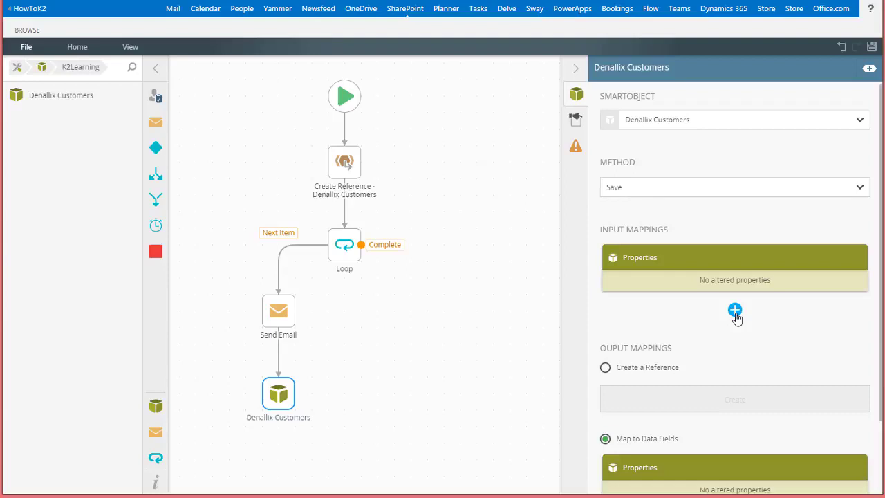
click(736, 312)
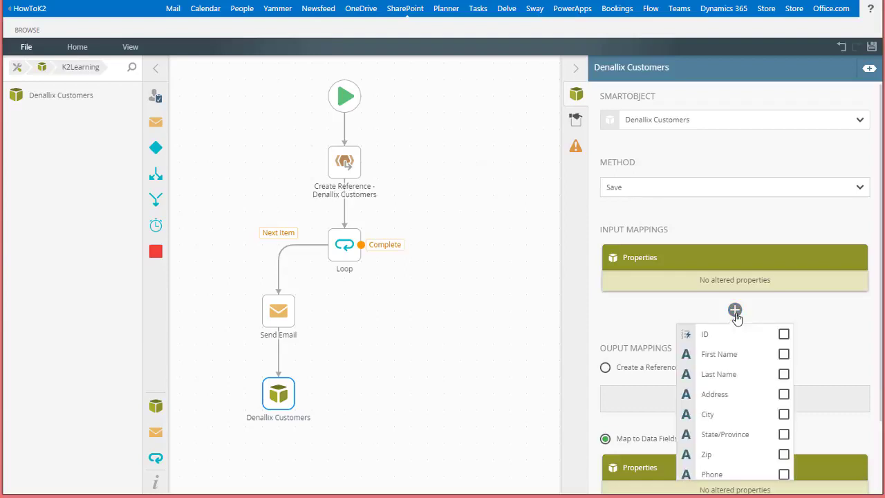
click(784, 335)
scroll(730, 392, down, 1)
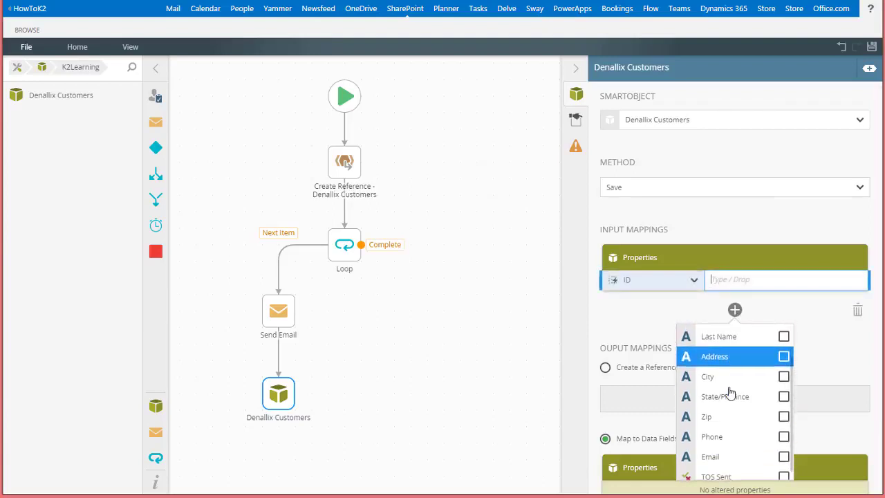
click(784, 471)
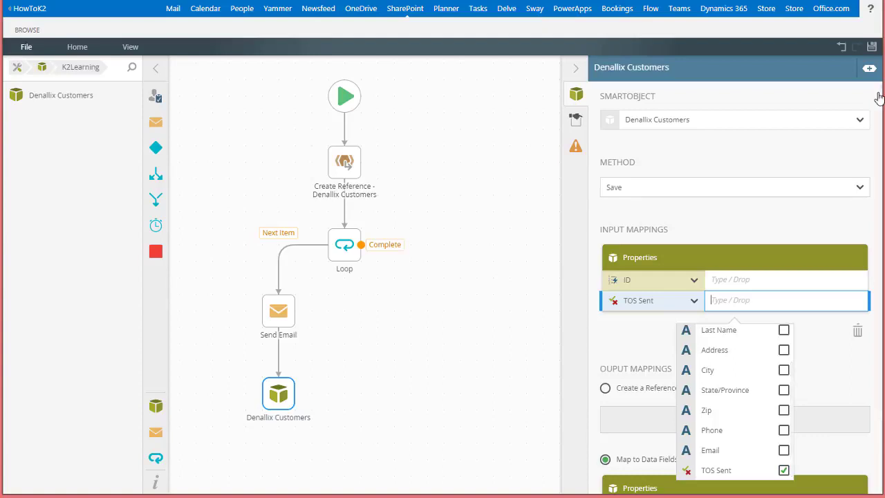
Map the ID input to the ID field of the Denallix Customers List Item reference, and set TOS Sent to Yes.
click(870, 69)
scroll(800, 251, up, 3)
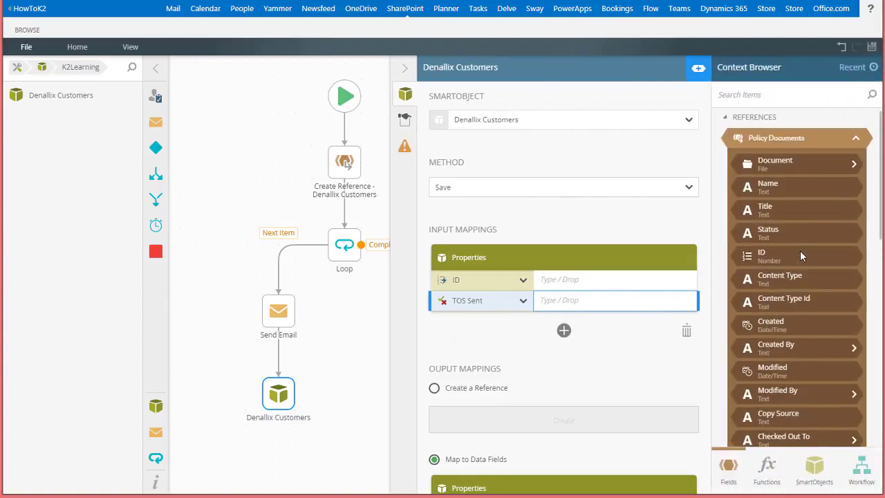
click(855, 137)
drag(823, 214, 609, 280)
click(583, 299)
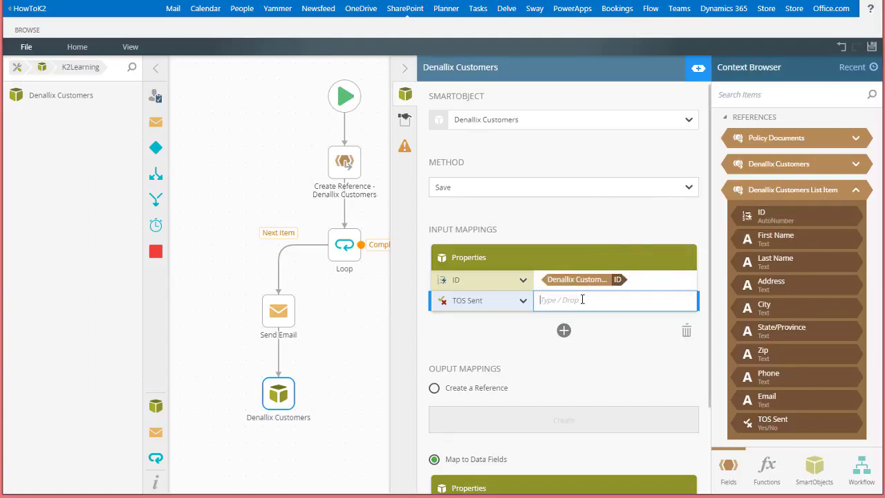
text(Yes)
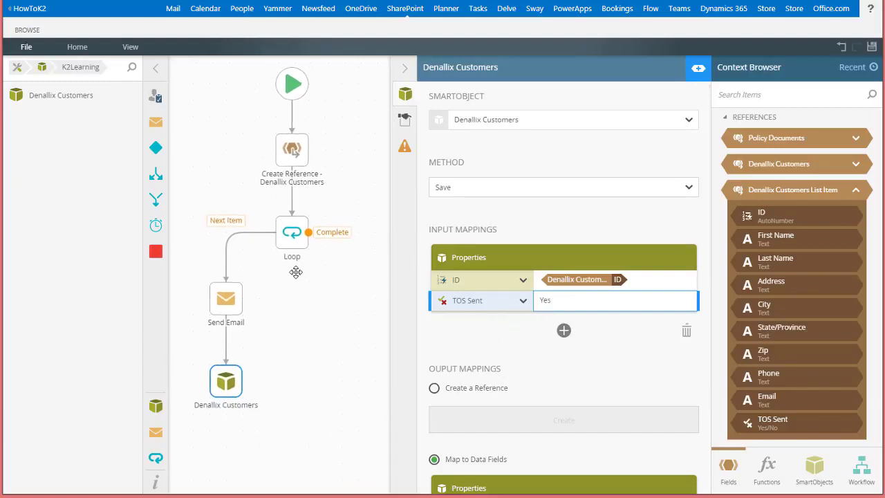
Connect the Denallix Customers step back to the Loop, and close the Context Browser.
drag(238, 380, 289, 246)
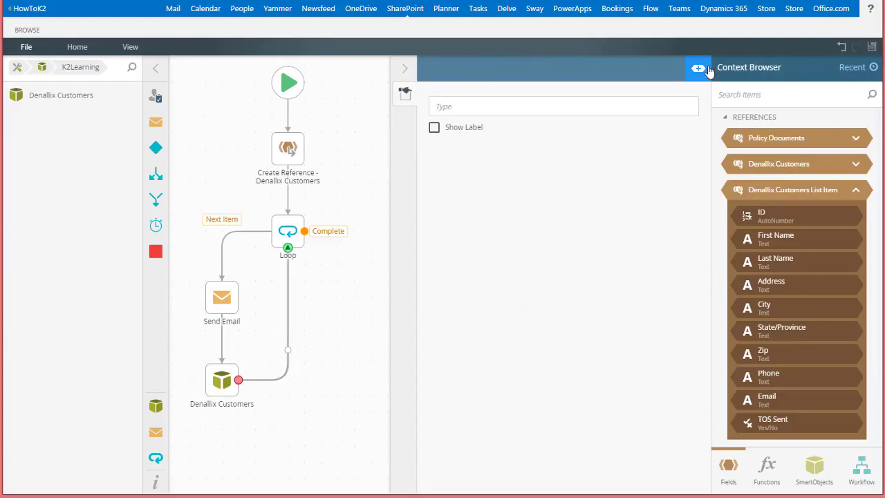
click(726, 153)
drag(424, 279, 450, 279)
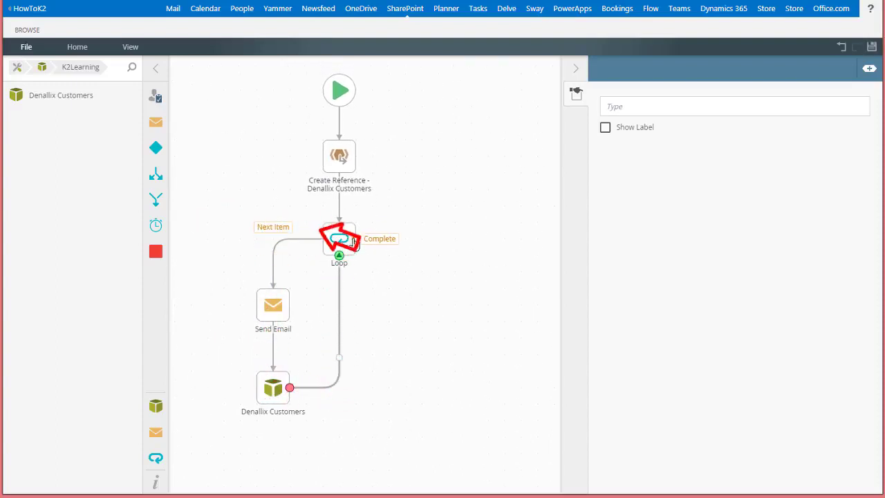
Add a second Send Email step beside the loop, connect the Loop's Complete outcome to it, and deselect the connector.
click(459, 258)
click(445, 289)
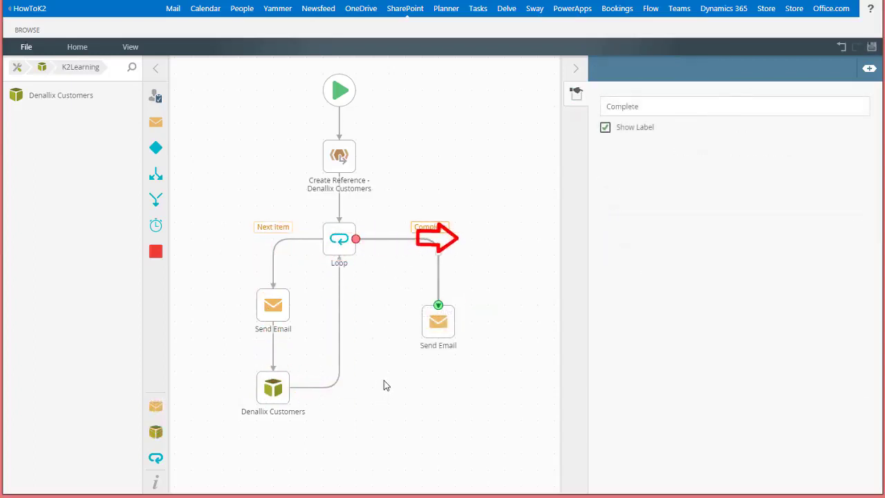
click(386, 385)
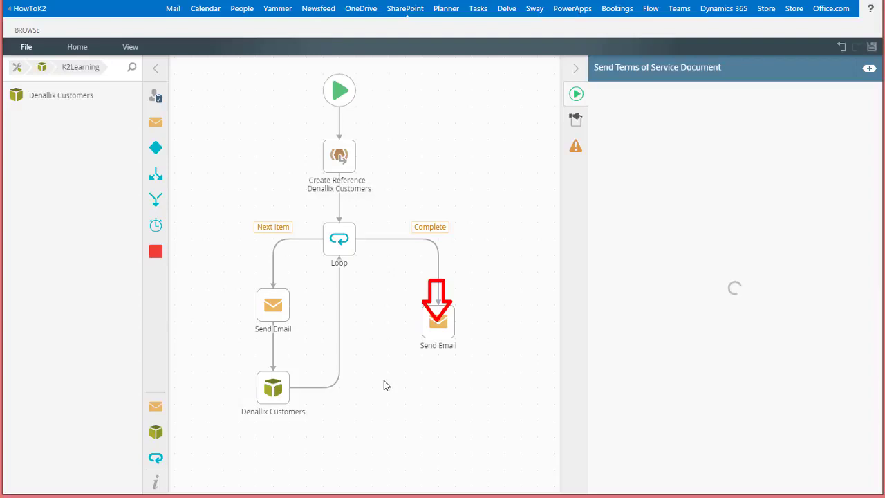